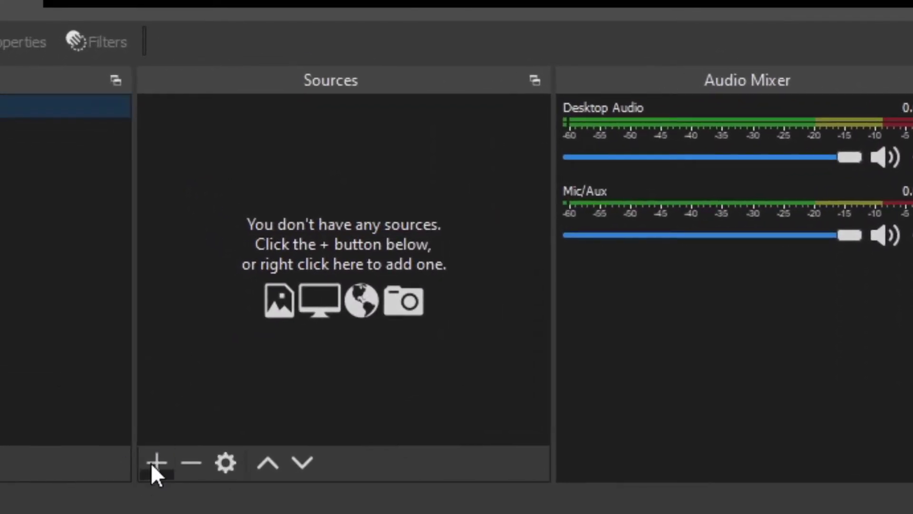
Add a Video Capture Device source named "My Main Camera" that uses the Logitech BRIO device.
{"action": "left_click", "coordinate": [152, 462]}
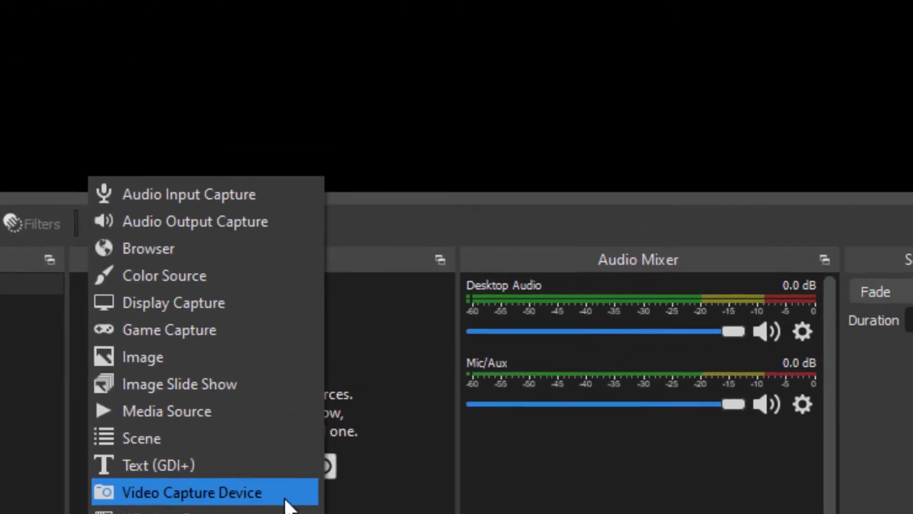
{"action": "left_click", "coordinate": [369, 336]}
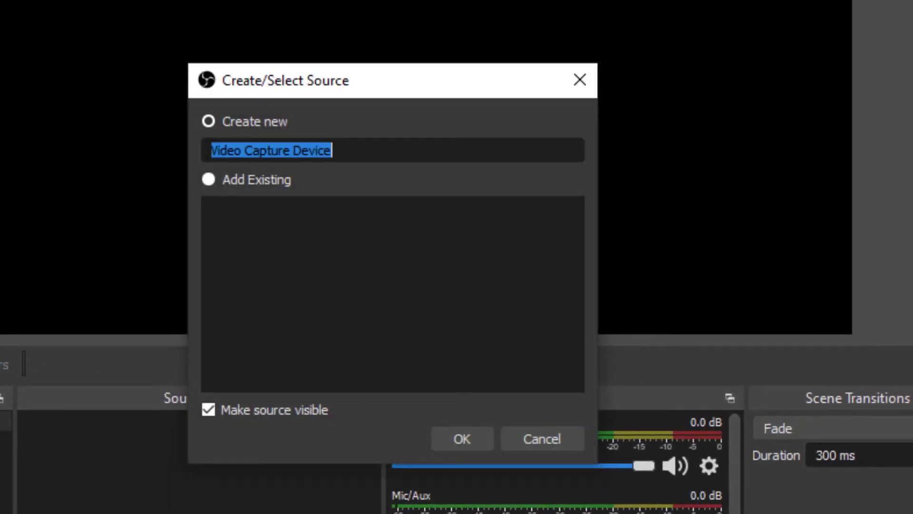
{"action": "type", "text": "My Main Camera"}
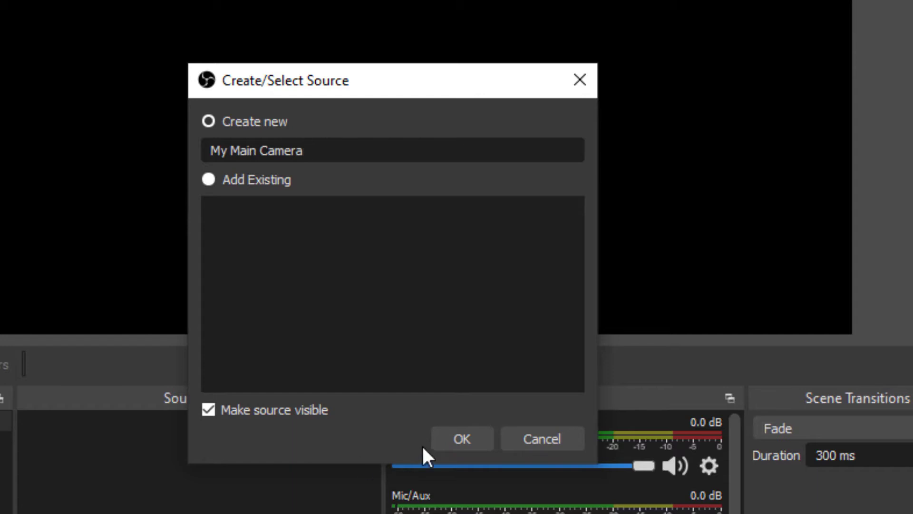
{"action": "left_click", "coordinate": [464, 435]}
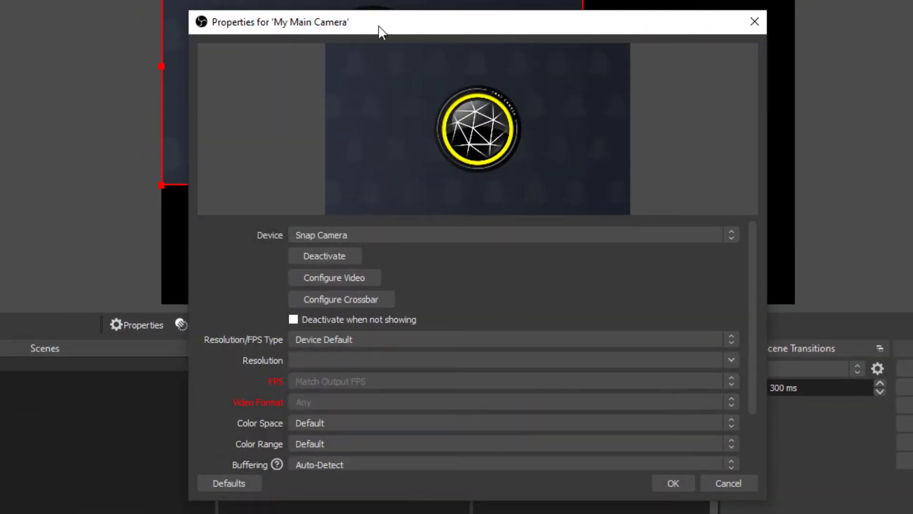
{"action": "left_click", "coordinate": [367, 235]}
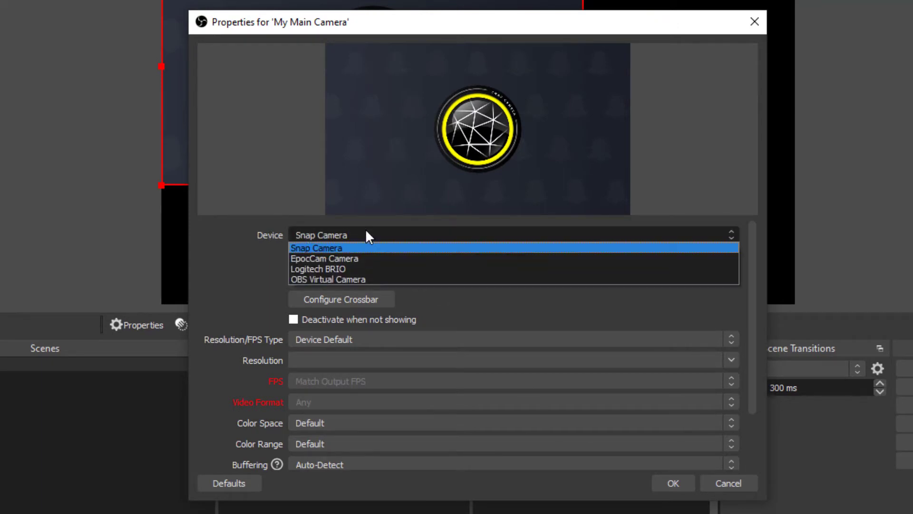
{"action": "left_click", "coordinate": [415, 269]}
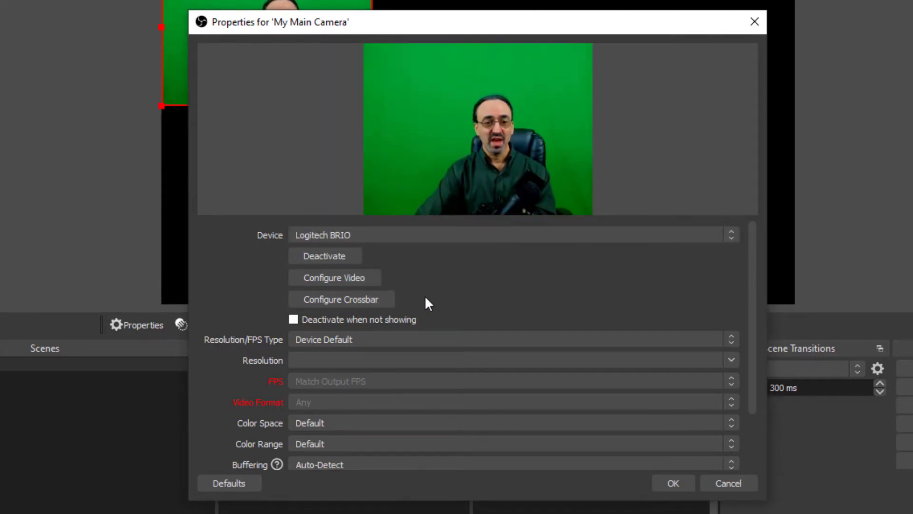
Set My Main Camera's Resolution/FPS Type to Custom with a resolution of 1920x1080 and accept the properties.
{"action": "scroll", "coordinate": [741, 318], "scroll_direction": "down", "scroll_amount": 3}
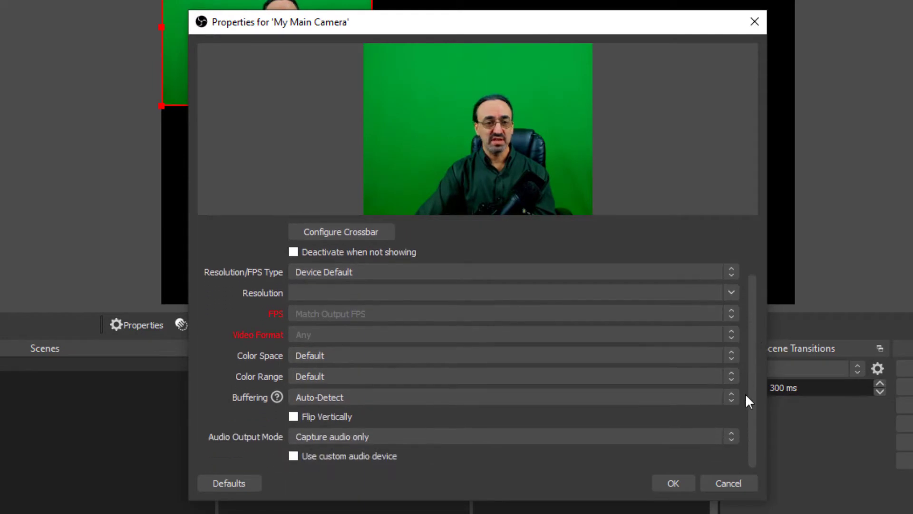
{"action": "scroll", "coordinate": [745, 363], "scroll_direction": "up", "scroll_amount": 2}
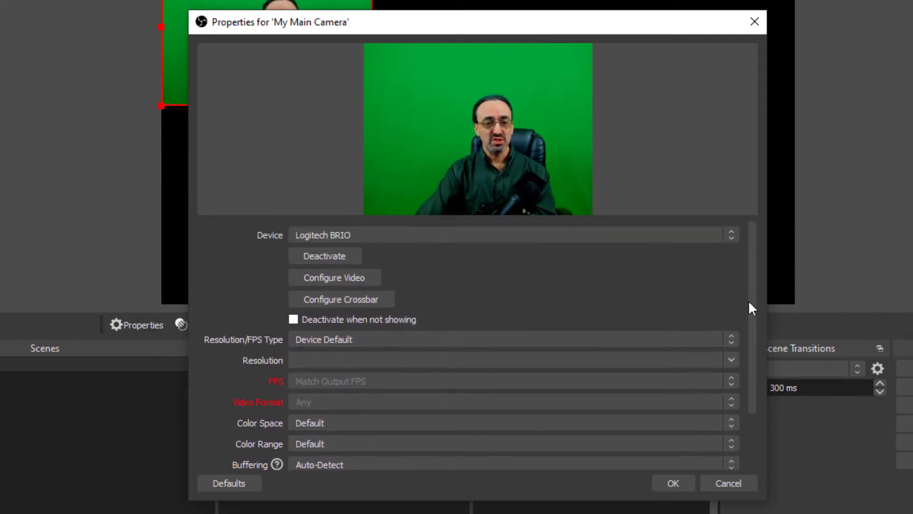
{"action": "left_click", "coordinate": [453, 339]}
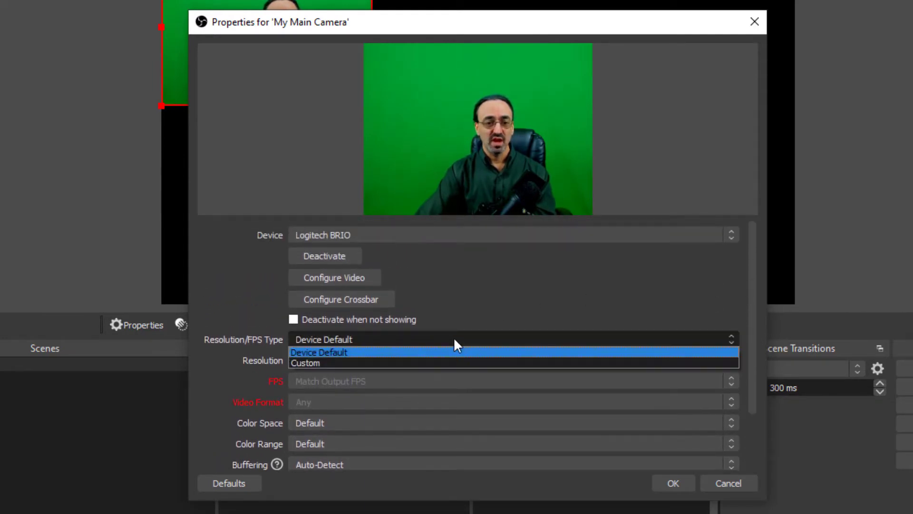
{"action": "left_click", "coordinate": [461, 363]}
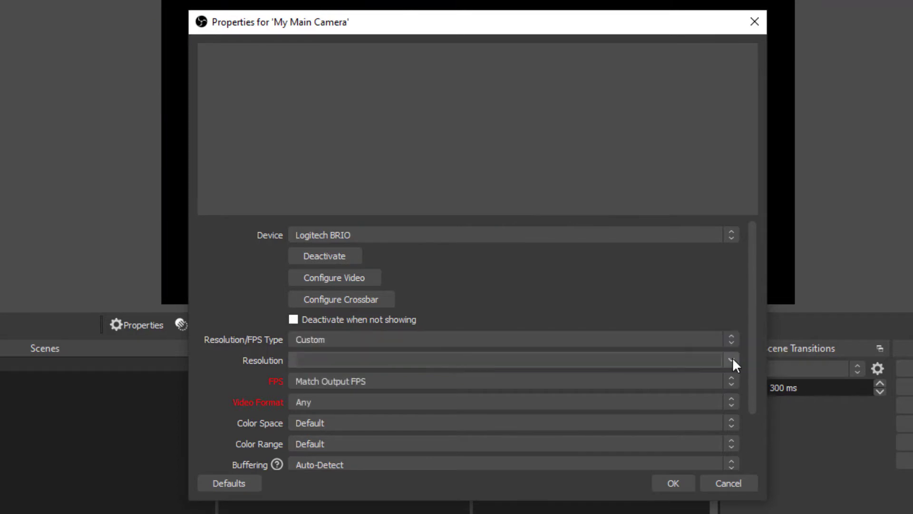
{"action": "left_click", "coordinate": [732, 360]}
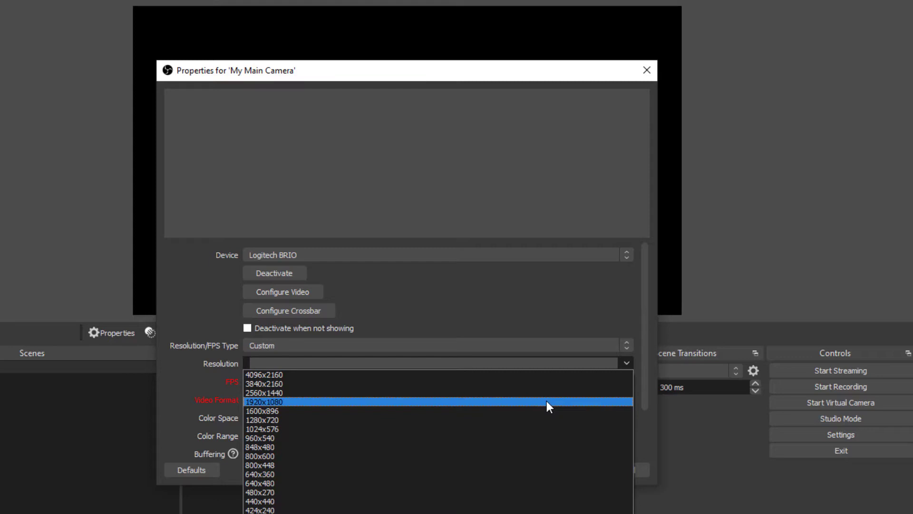
{"action": "left_click", "coordinate": [547, 402]}
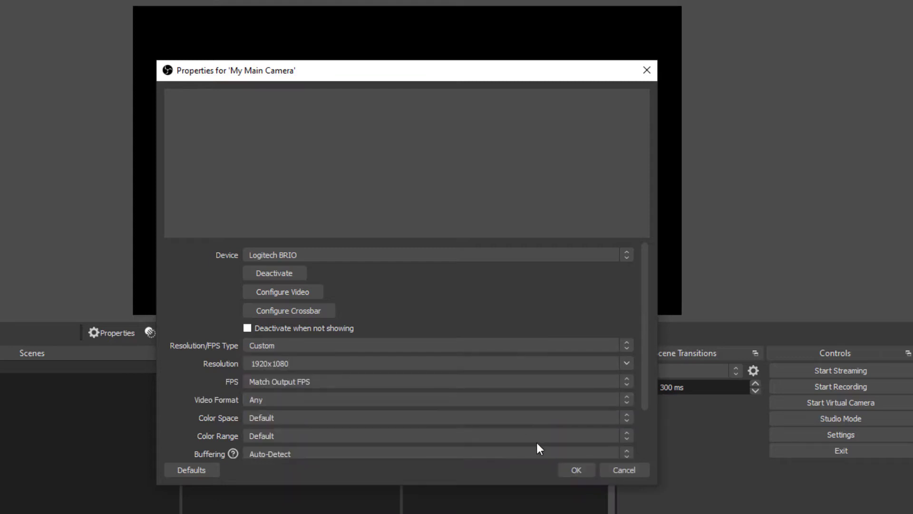
{"action": "left_click", "coordinate": [573, 466]}
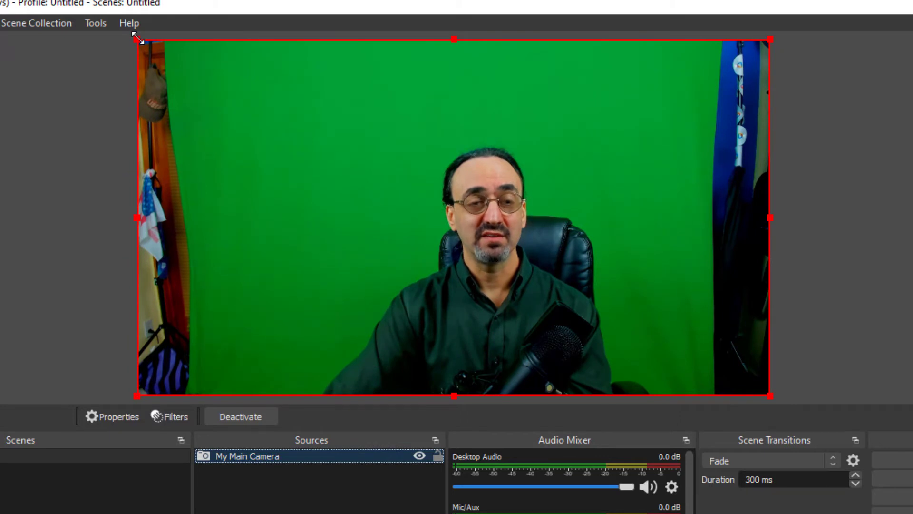
Enlarge the camera image beyond the canvas and reposition it so the green screen fills the whole frame.
{"action": "left_click_drag", "start_coordinate": [138, 38], "coordinate": [1, 31]}
{"action": "left_click_drag", "start_coordinate": [356, 207], "coordinate": [478, 218]}
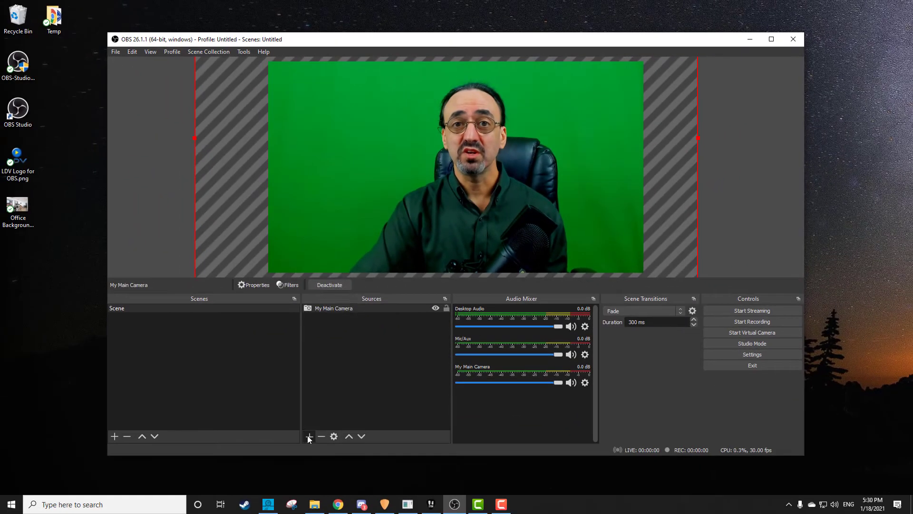
Add the desktop file LDV Logo for OBS.png to the scene as an image source.
{"action": "left_click", "coordinate": [309, 436]}
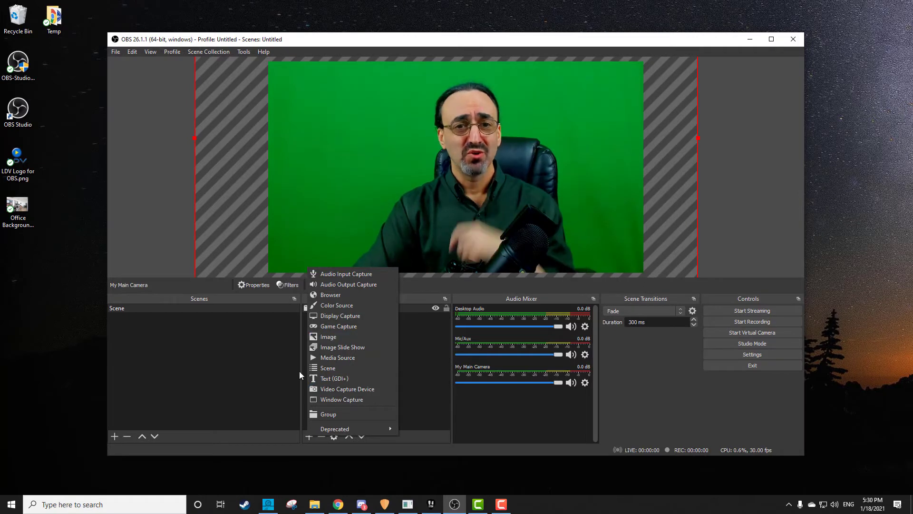
{"action": "left_click", "coordinate": [17, 160]}
{"action": "left_click_drag", "start_coordinate": [17, 162], "coordinate": [358, 355]}
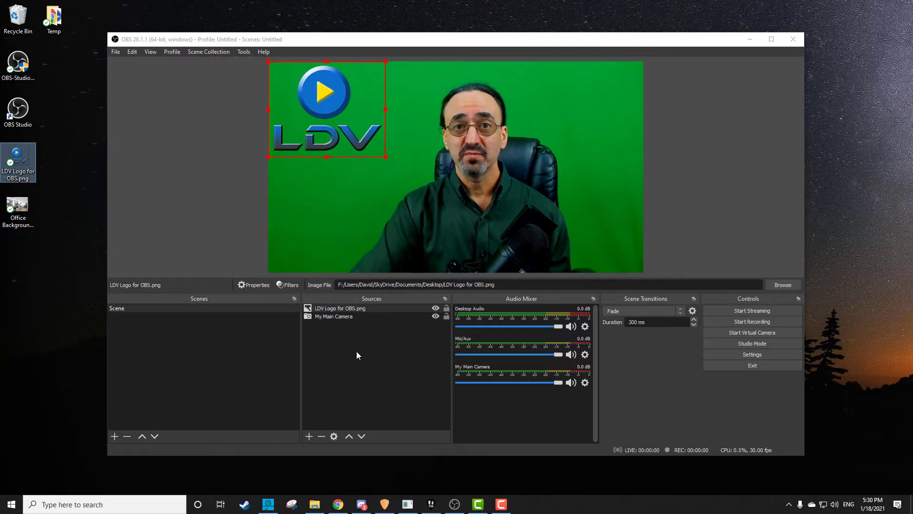
Shrink the LDV logo, place it in the canvas's upper-right corner, and lock the logo and camera sources.
{"action": "left_click_drag", "start_coordinate": [386, 156], "coordinate": [345, 123]}
{"action": "left_click_drag", "start_coordinate": [307, 84], "coordinate": [589, 98]}
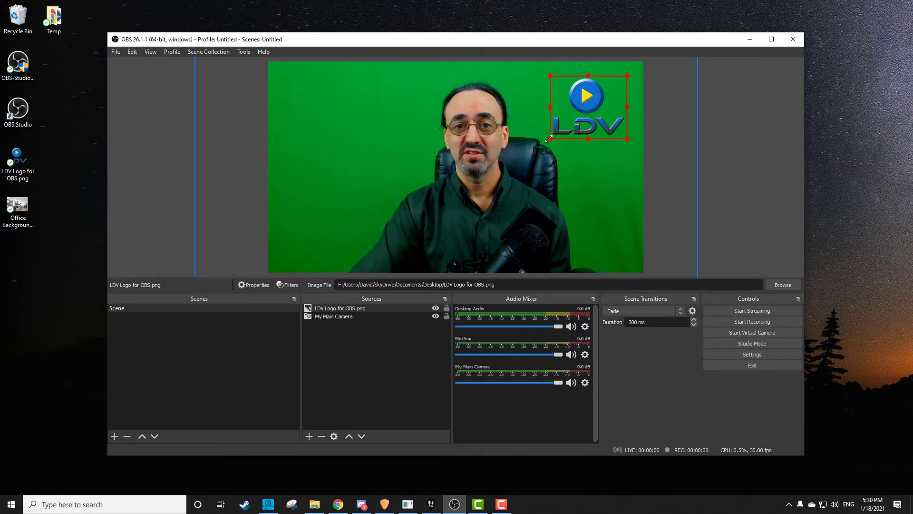
{"action": "left_click_drag", "start_coordinate": [550, 139], "coordinate": [561, 129]}
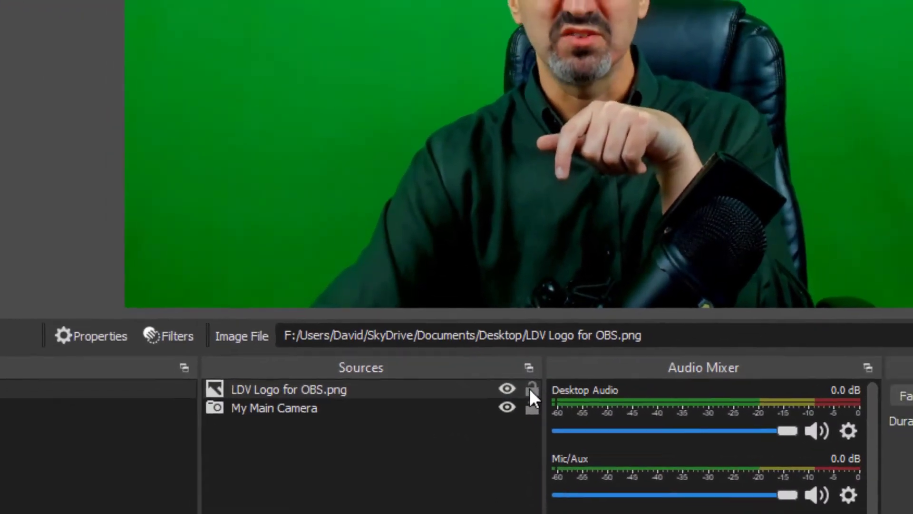
{"action": "left_click", "coordinate": [532, 391]}
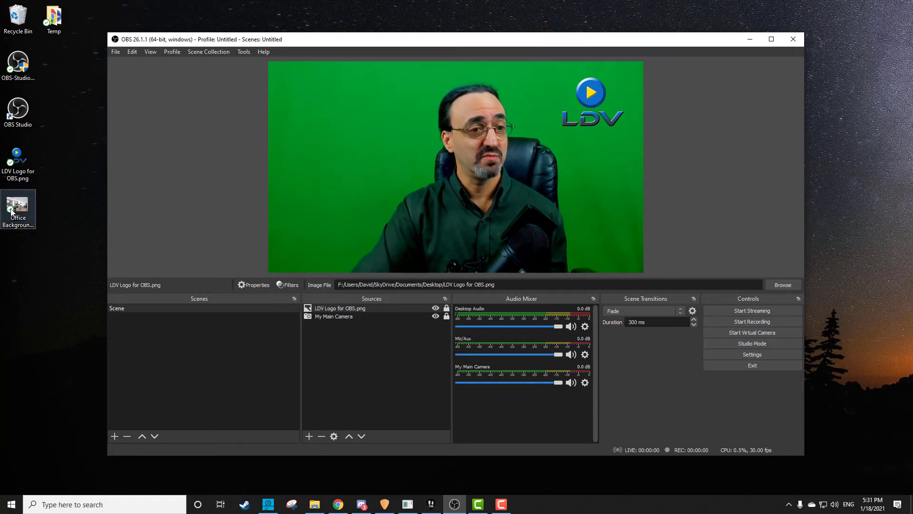
Add the desktop file Office Background.jpg as a source and scale it to the canvas width, aligned with the canvas's lower edge.
{"action": "left_click_drag", "start_coordinate": [19, 210], "coordinate": [363, 358]}
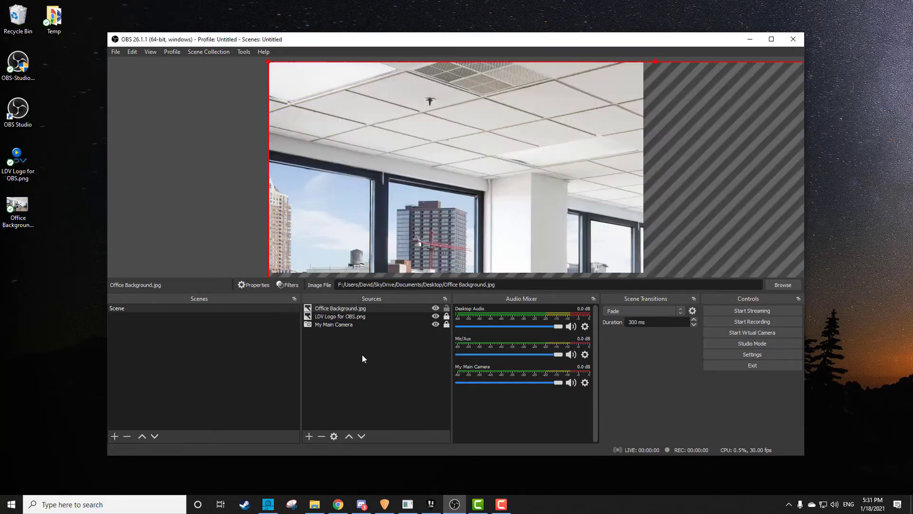
{"action": "left_click_drag", "start_coordinate": [269, 65], "coordinate": [198, 71]}
{"action": "left_click_drag", "start_coordinate": [347, 83], "coordinate": [350, 84]}
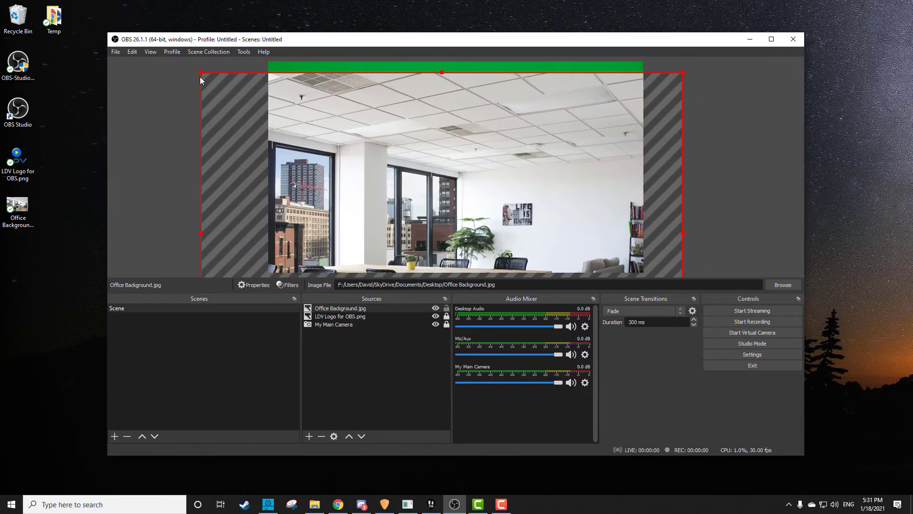
{"action": "left_click_drag", "start_coordinate": [199, 73], "coordinate": [294, 99]}
{"action": "left_click_drag", "start_coordinate": [683, 201], "coordinate": [642, 200]}
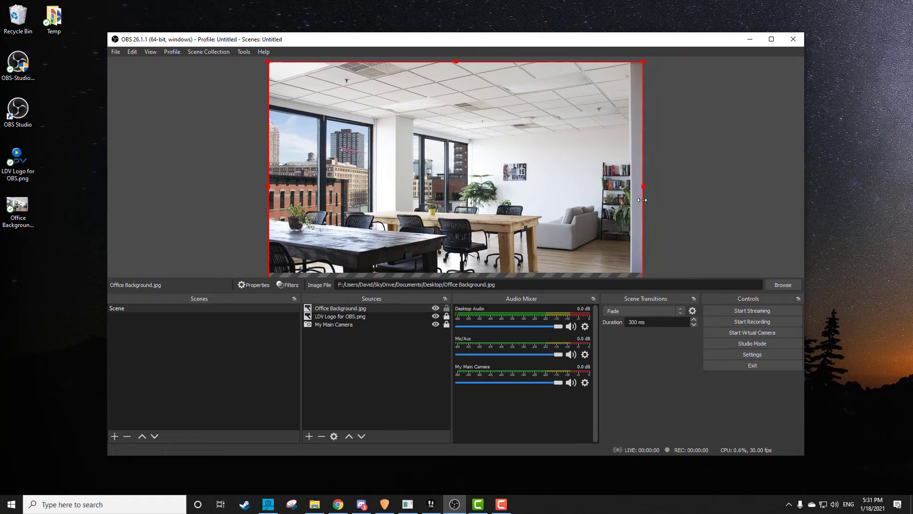
{"action": "left_click_drag", "start_coordinate": [543, 208], "coordinate": [523, 177]}
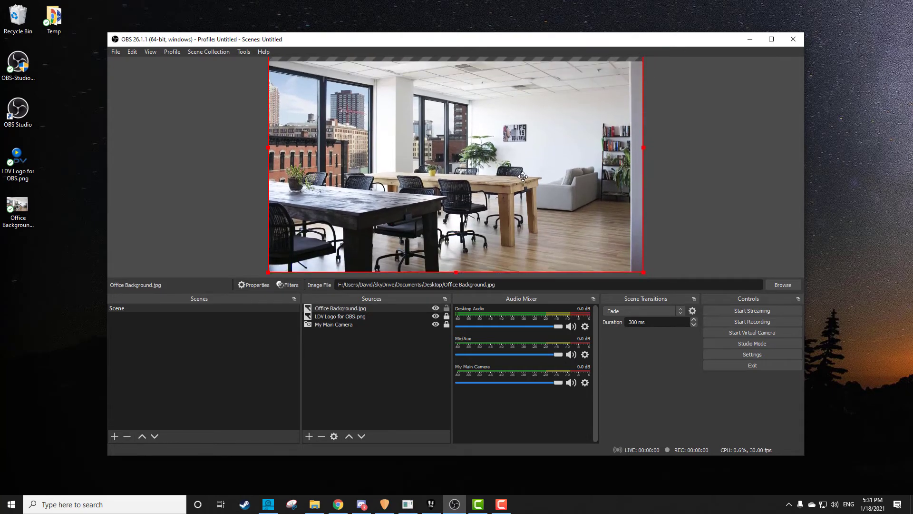
Enlarge the office background past the canvas's right edge and shift it vertically so it covers the whole canvas.
{"action": "left_click_drag", "start_coordinate": [645, 148], "coordinate": [681, 146]}
{"action": "left_click_drag", "start_coordinate": [580, 145], "coordinate": [581, 184]}
{"action": "left_click_drag", "start_coordinate": [681, 199], "coordinate": [703, 201]}
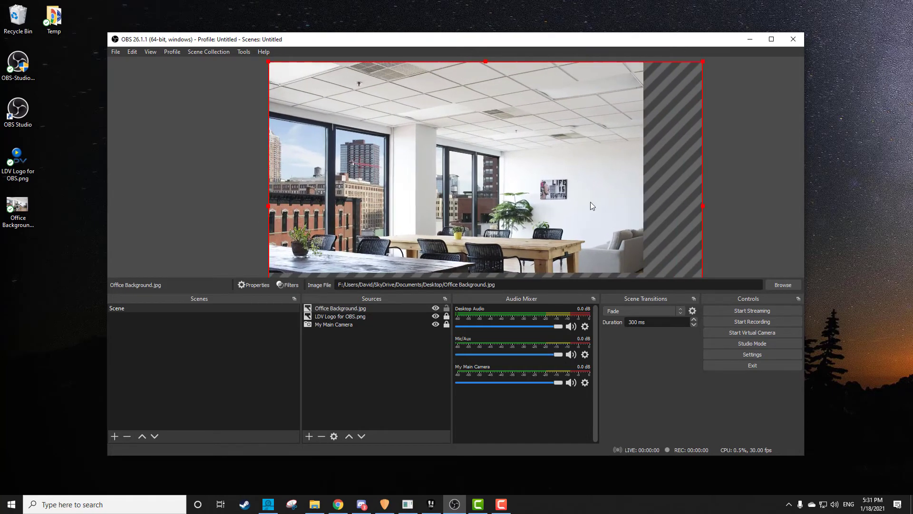
{"action": "left_click_drag", "start_coordinate": [590, 202], "coordinate": [589, 154]}
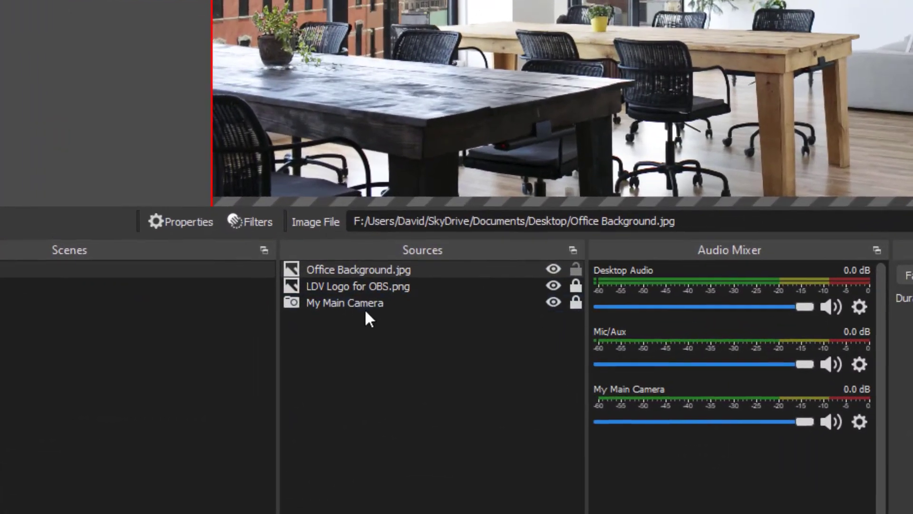
Move Office Background.jpg to the end of the source order, beneath My Main Camera.
{"action": "left_click", "coordinate": [333, 307]}
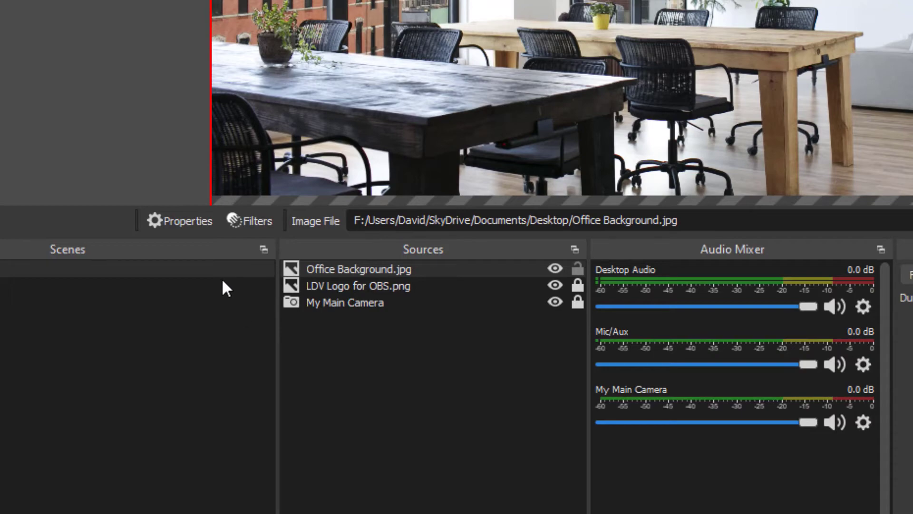
{"action": "left_click_drag", "start_coordinate": [359, 269], "coordinate": [340, 326]}
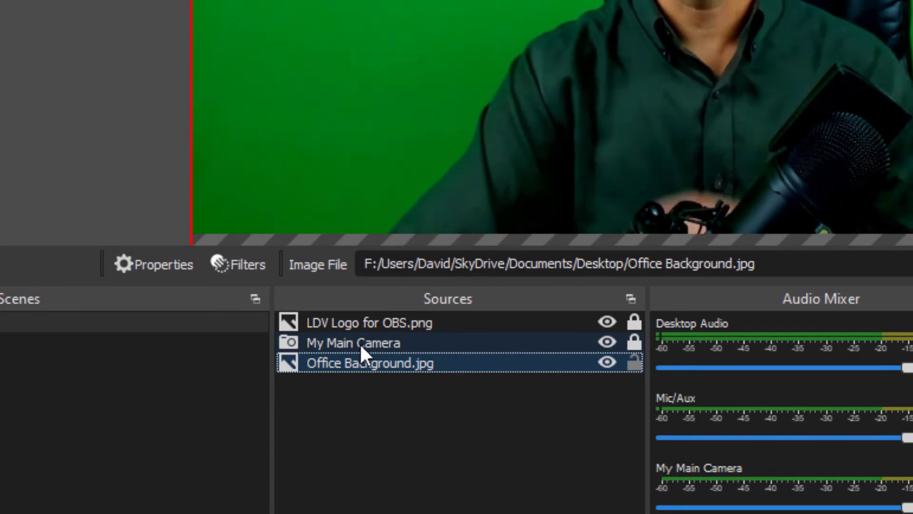
{"action": "left_click", "coordinate": [355, 344]}
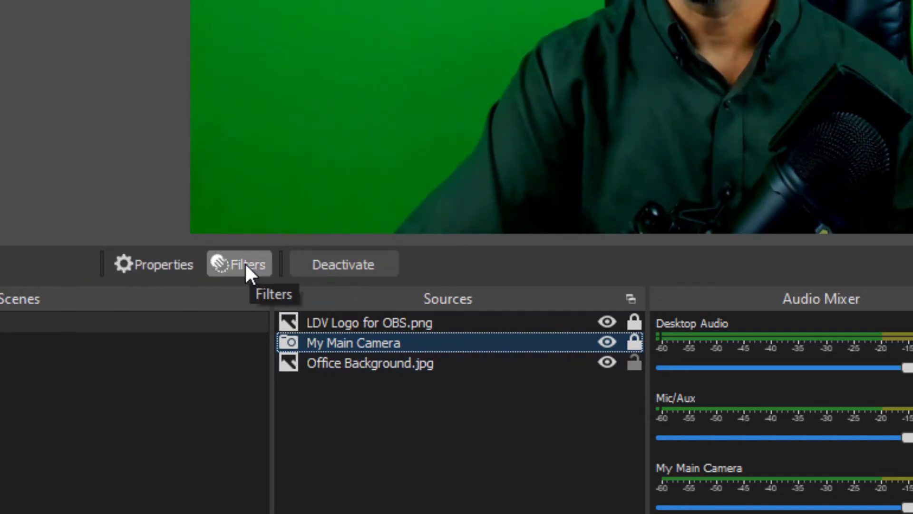
{"action": "right_click", "coordinate": [346, 345]}
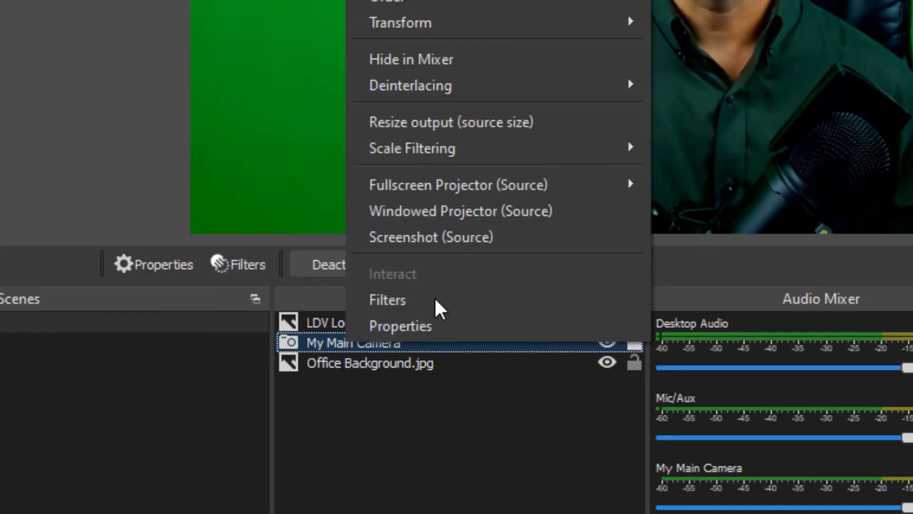
{"action": "left_click", "coordinate": [423, 413]}
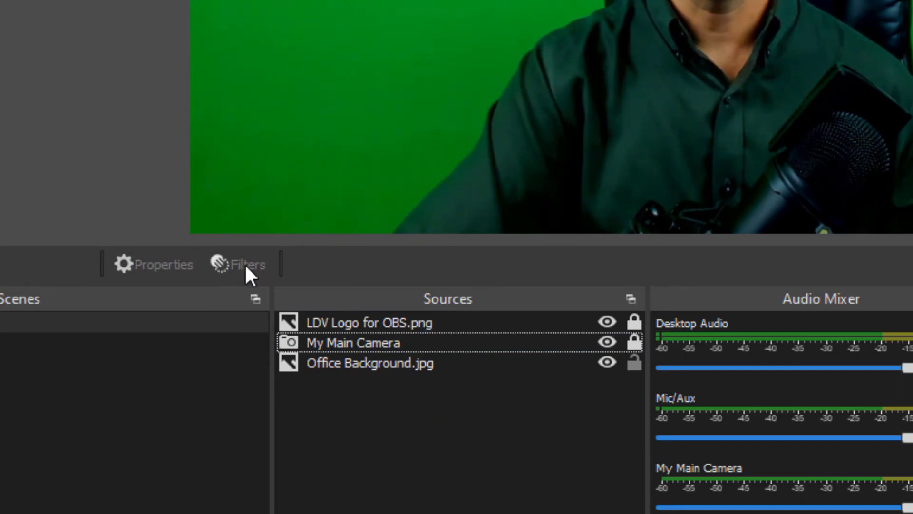
Add a Chroma Key effect filter to My Main Camera, keeping the default filter name.
{"action": "left_click", "coordinate": [316, 339]}
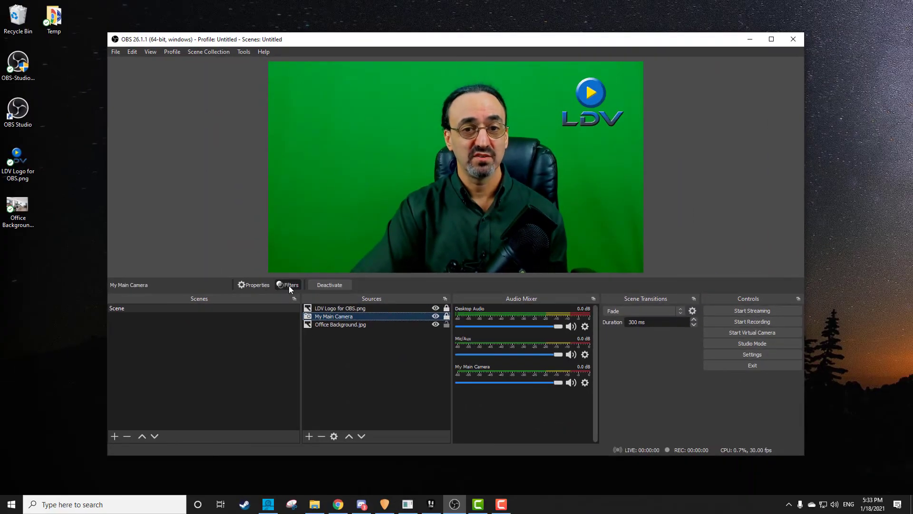
{"action": "left_click", "coordinate": [289, 285]}
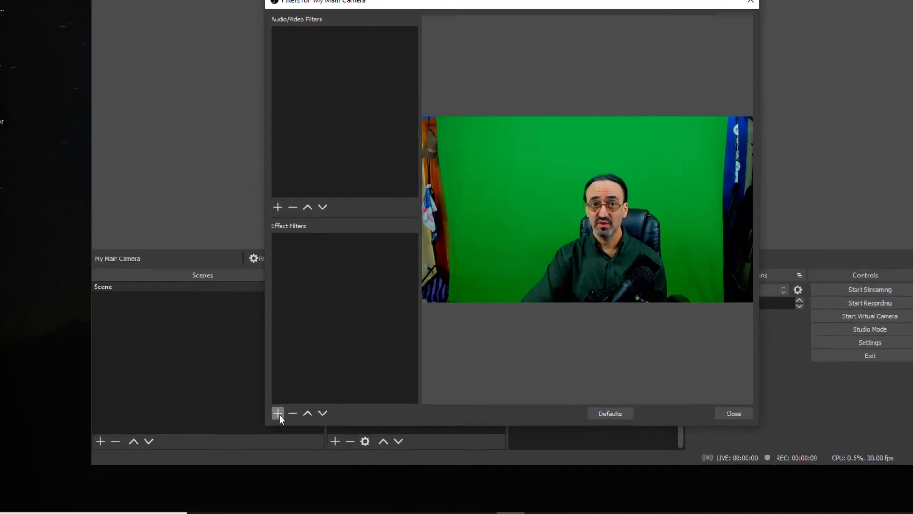
{"action": "left_click", "coordinate": [263, 413]}
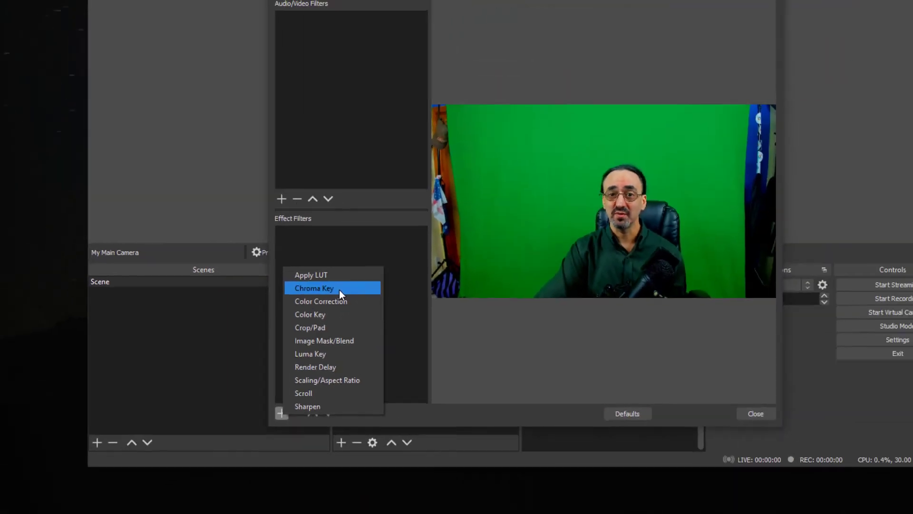
{"action": "left_click", "coordinate": [442, 207]}
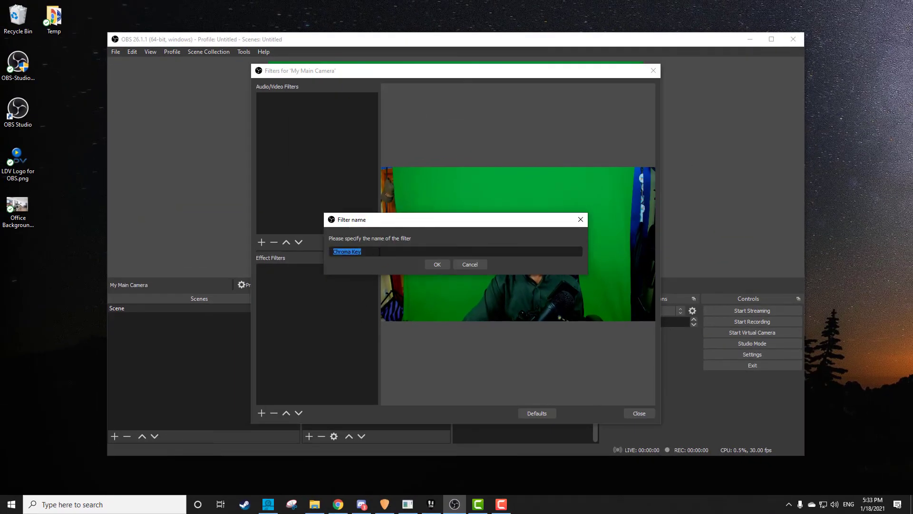
{"action": "left_click", "coordinate": [437, 265]}
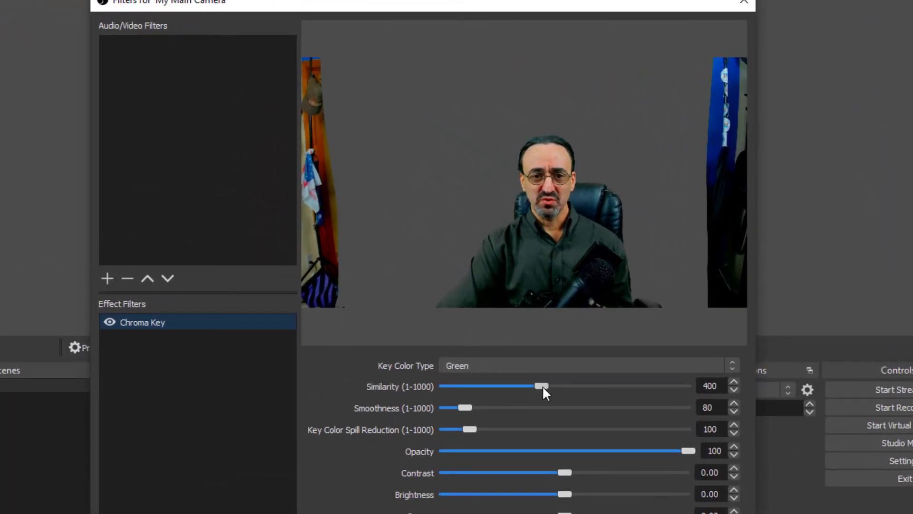
Lower the Similarity of My Main Camera's Chroma Key filter to 339 and close the filter settings.
{"action": "left_click_drag", "start_coordinate": [544, 387], "coordinate": [530, 395]}
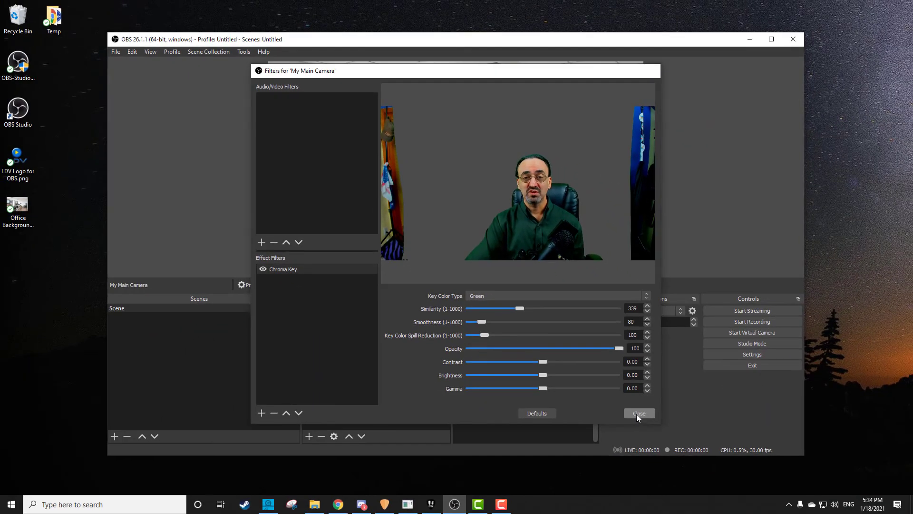
{"action": "left_click", "coordinate": [636, 414]}
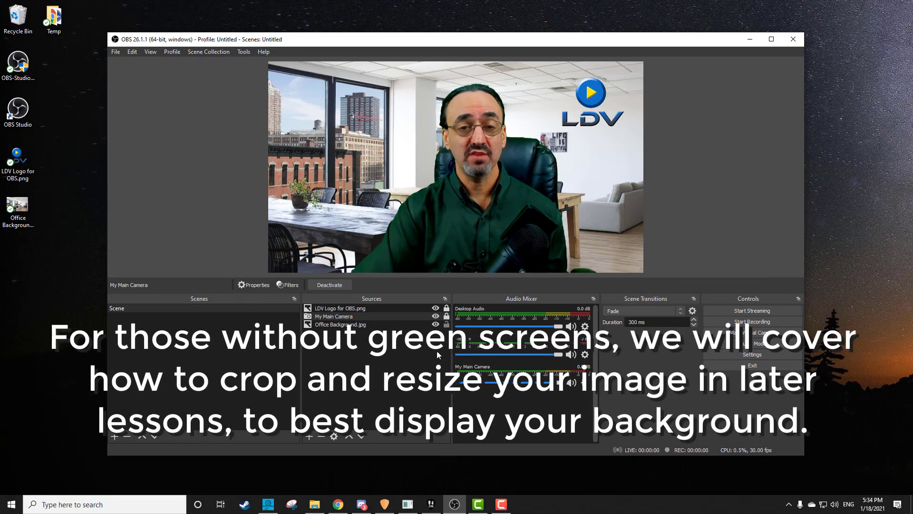
Compare the scene with My Main Camera's Chroma Key filter off and on, leaving it enabled and closing the filter settings.
{"action": "left_click", "coordinate": [287, 285]}
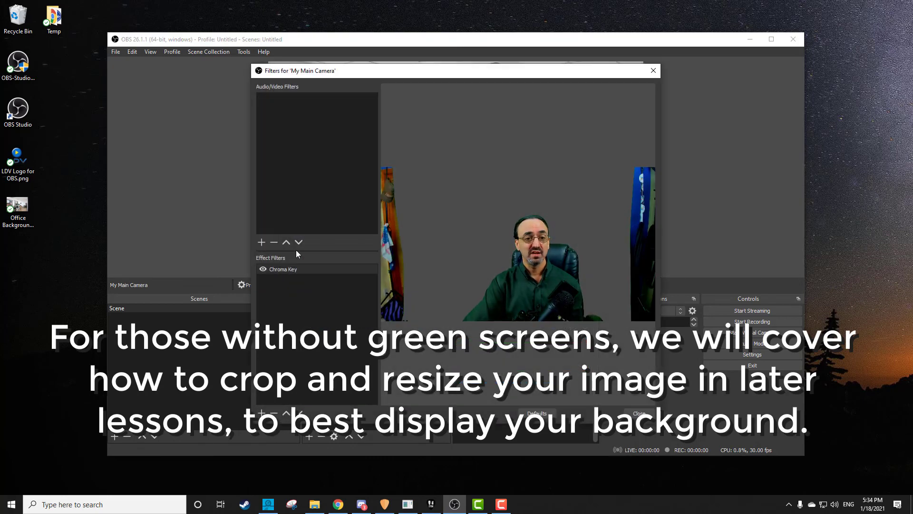
{"action": "left_click_drag", "start_coordinate": [430, 75], "coordinate": [608, 214]}
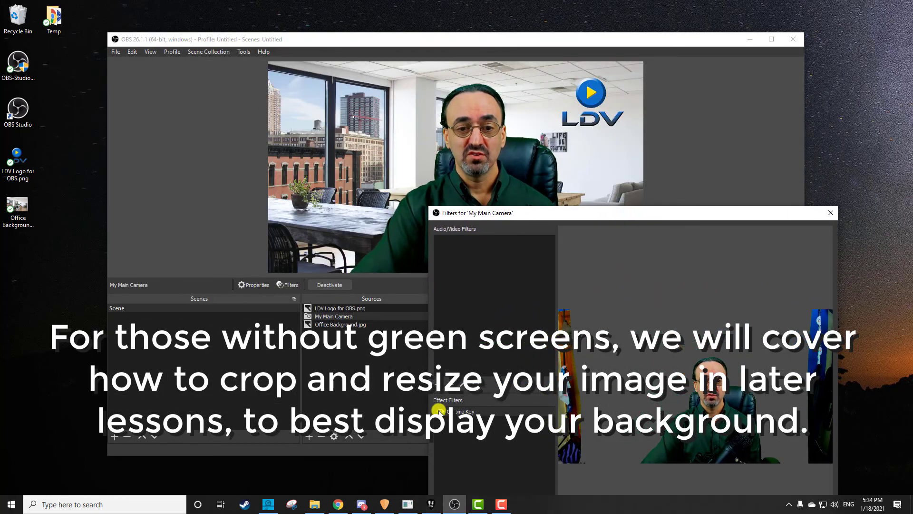
{"action": "left_click", "coordinate": [439, 412]}
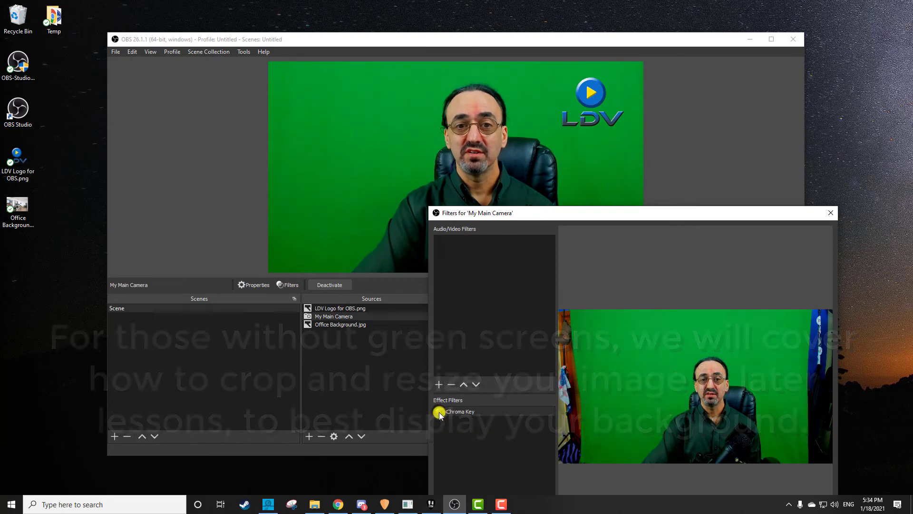
{"action": "left_click", "coordinate": [439, 412]}
{"action": "left_click", "coordinate": [439, 412]}
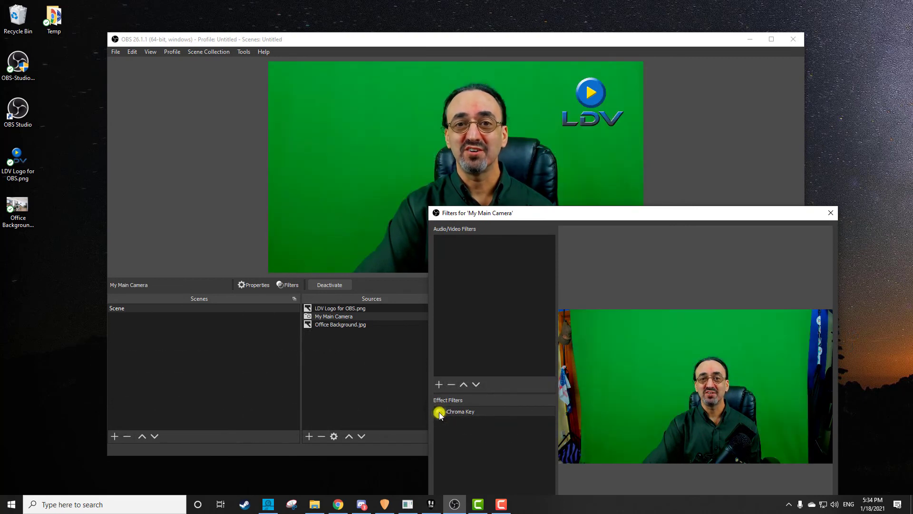
{"action": "left_click", "coordinate": [438, 412]}
{"action": "left_click_drag", "start_coordinate": [554, 209], "coordinate": [419, 75]}
{"action": "left_click", "coordinate": [698, 76]}
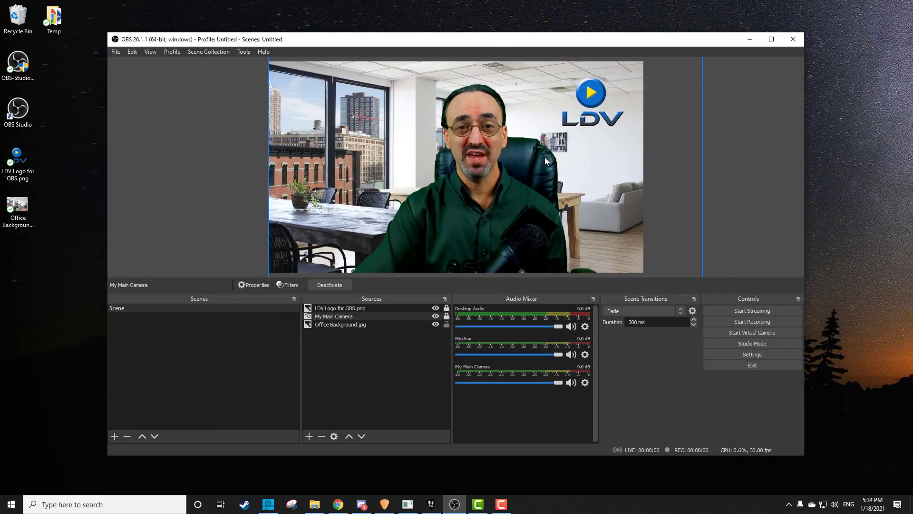